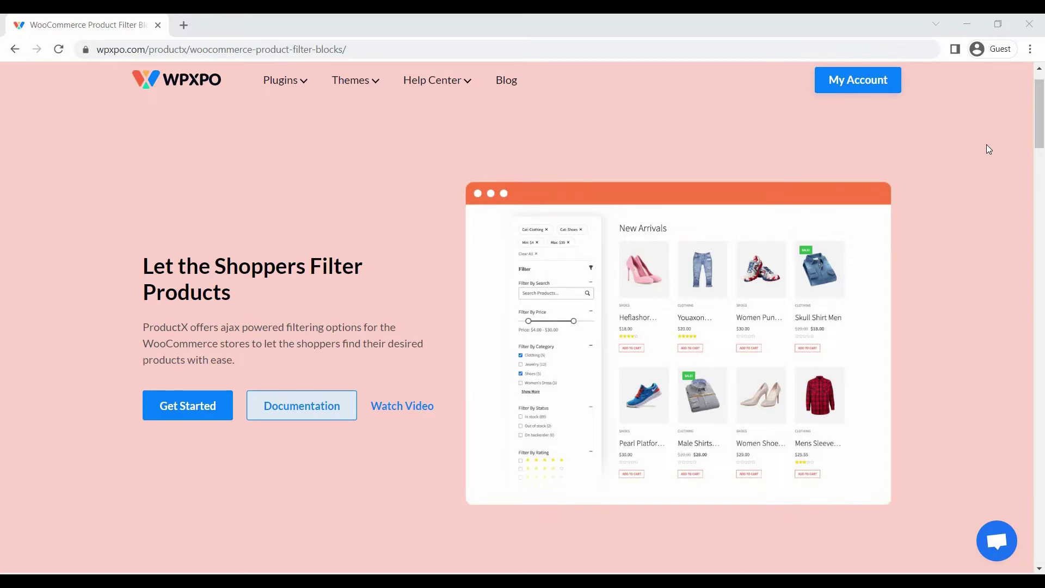
Bring up ProductX's Getting Started feature overview in the WordPress admin.
middle_click(986, 144)
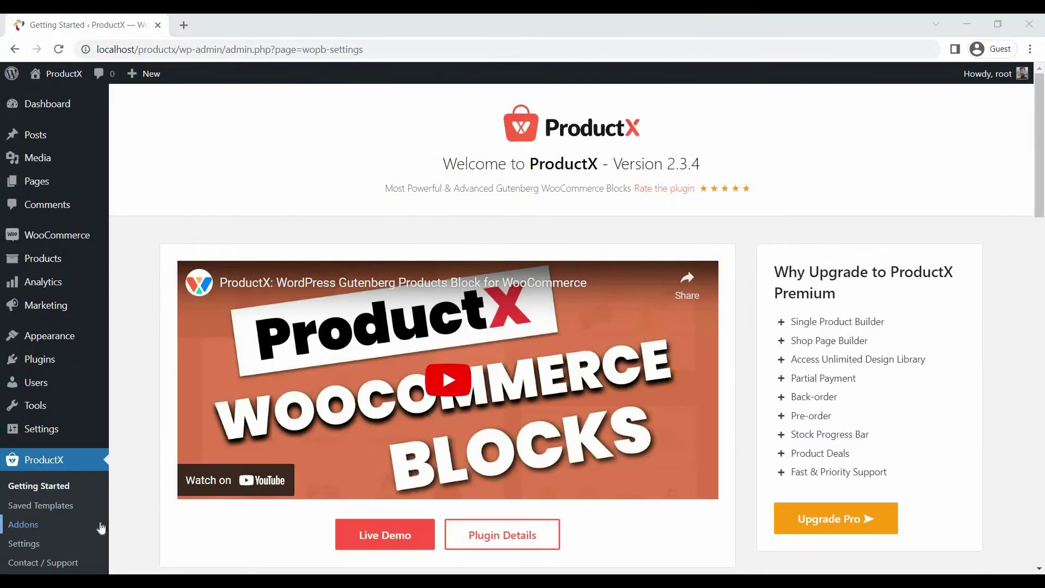
Switch on the ProductX Builder addon and view the empty Builder template list.
click(100, 529)
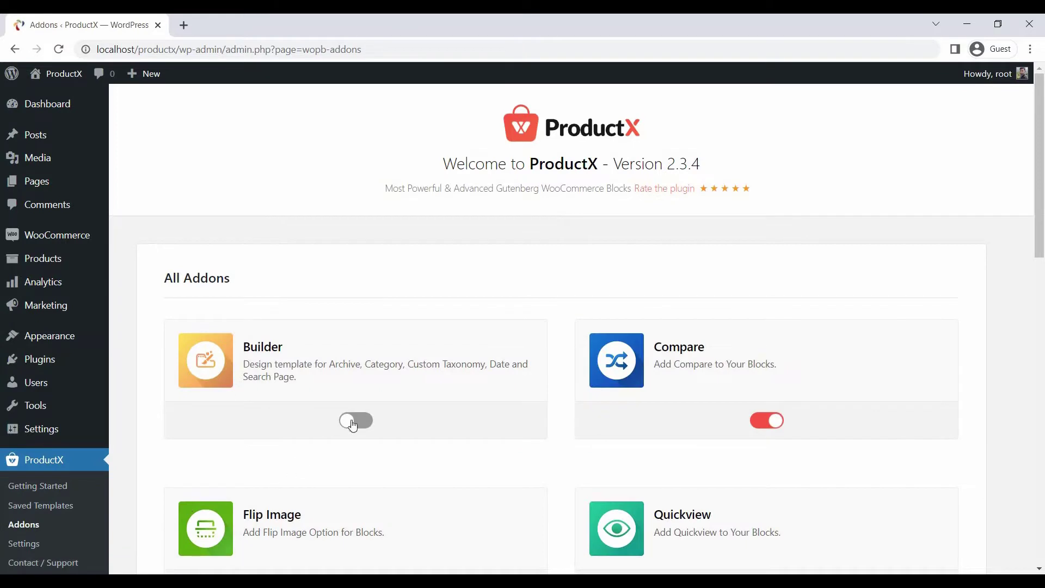
click(357, 421)
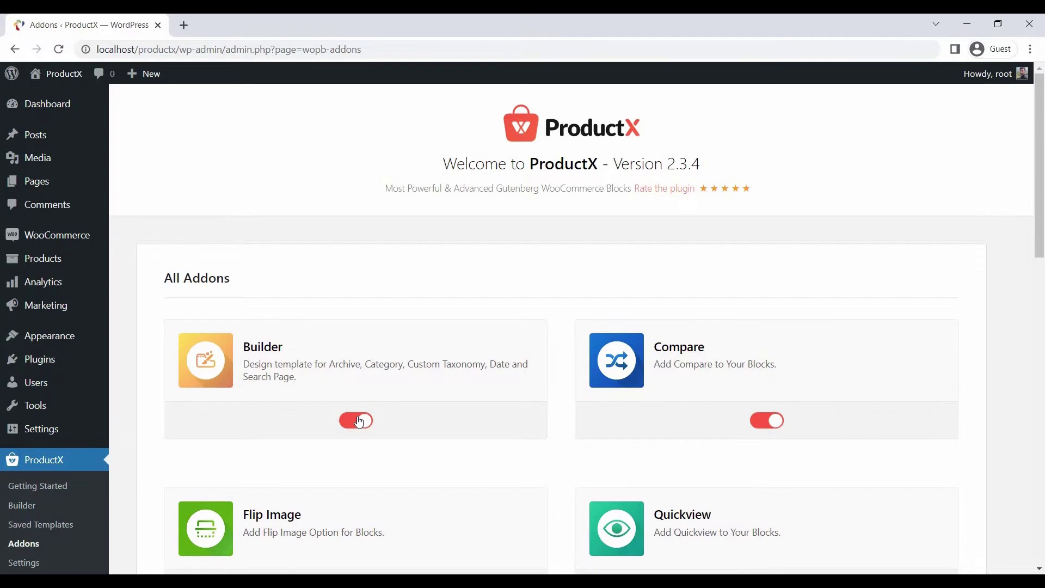
click(96, 510)
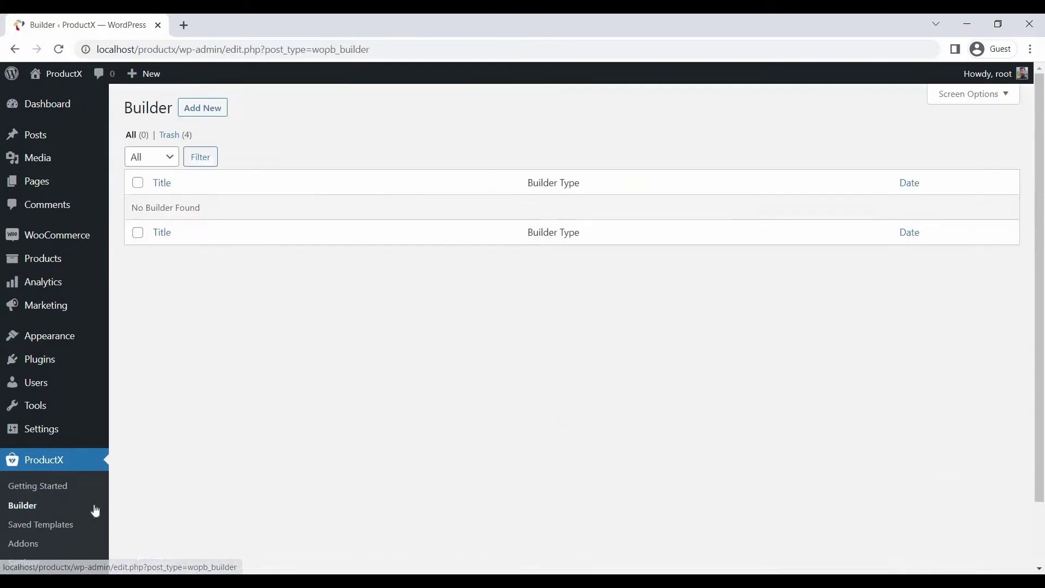
Add a new builder template named 'Shop Page' with template type Shop.
click(224, 112)
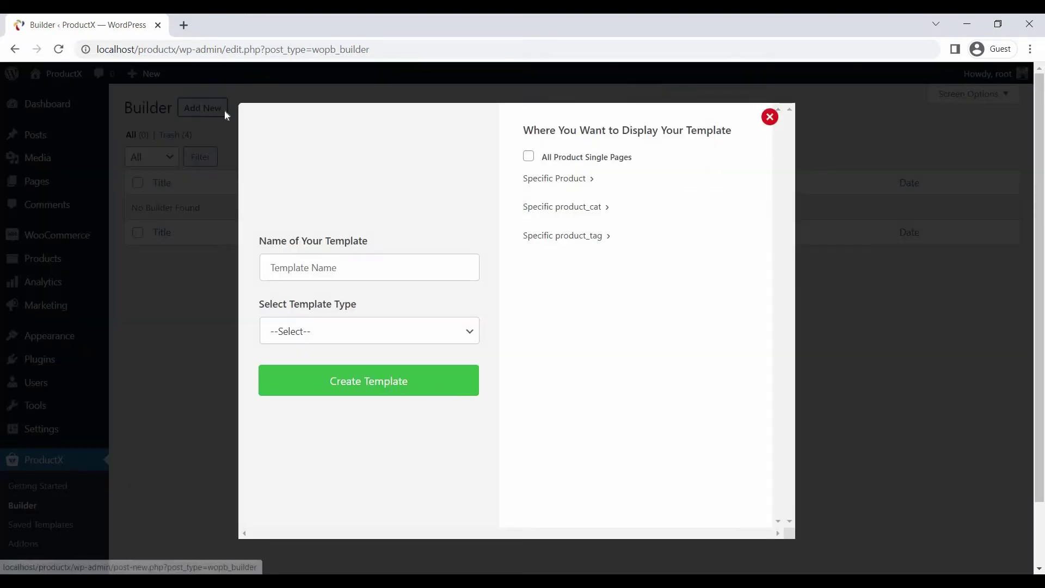
click(304, 267)
text(Shop Page)
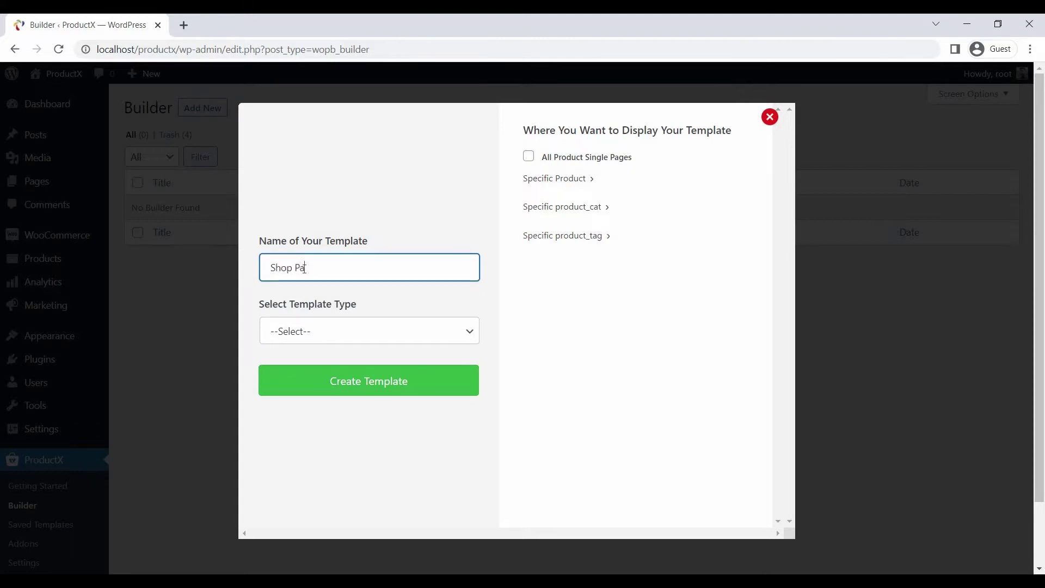
click(333, 327)
click(337, 391)
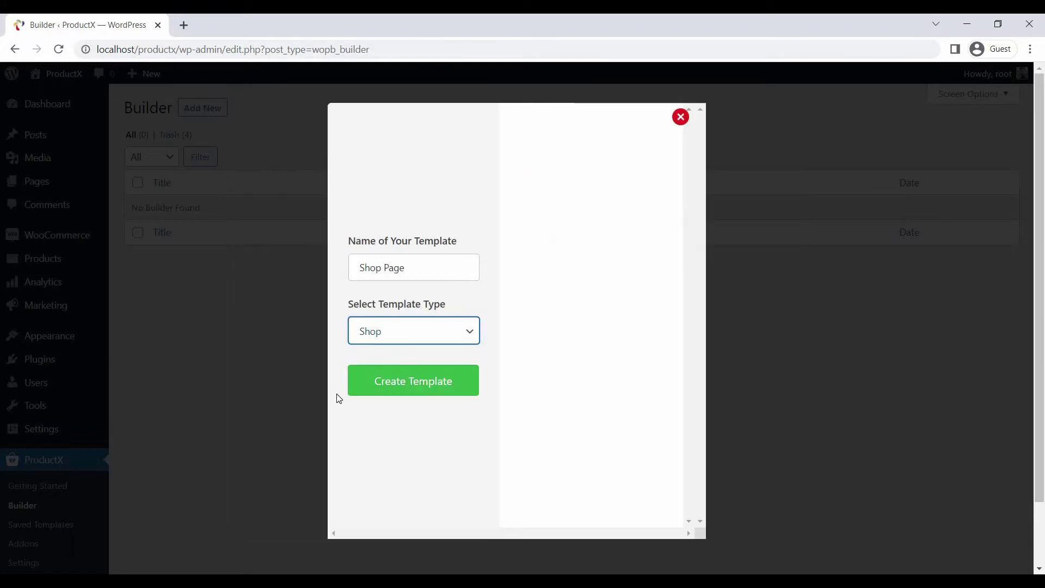
click(374, 395)
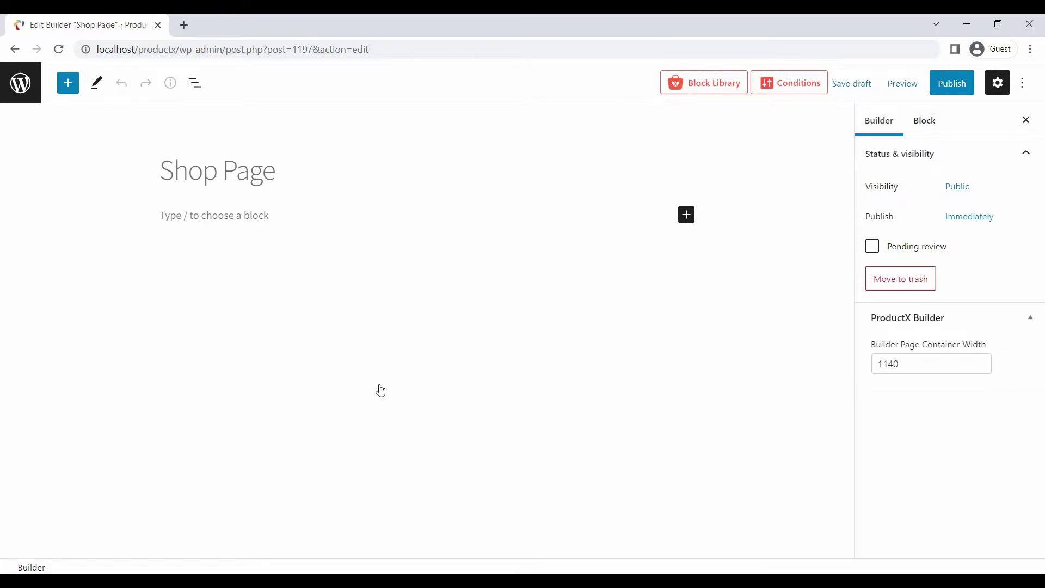
Insert a 30/70 Columns block and place Product Filtering in the narrow column.
click(686, 217)
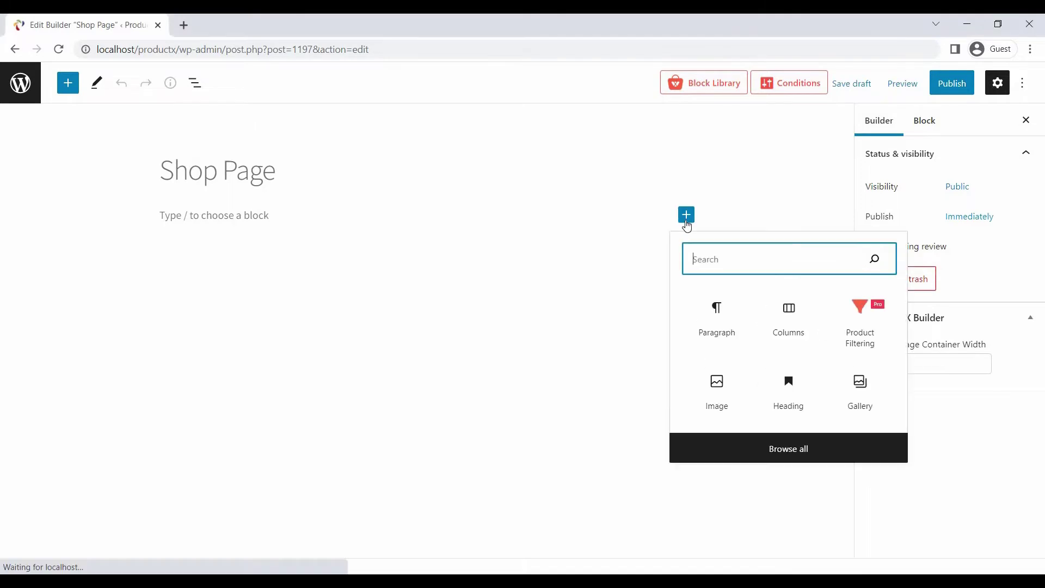
text(c)
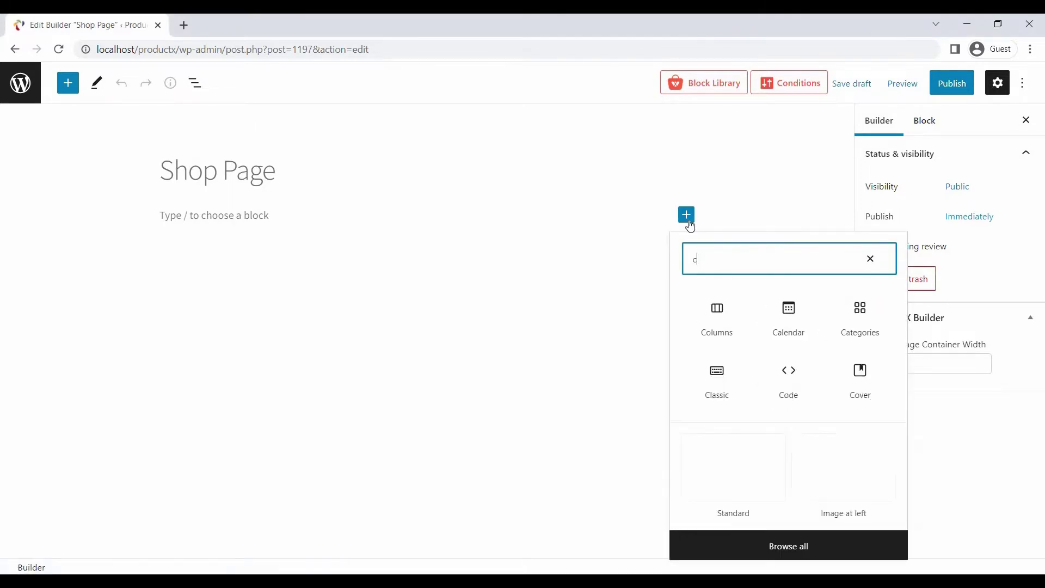
text(olum)
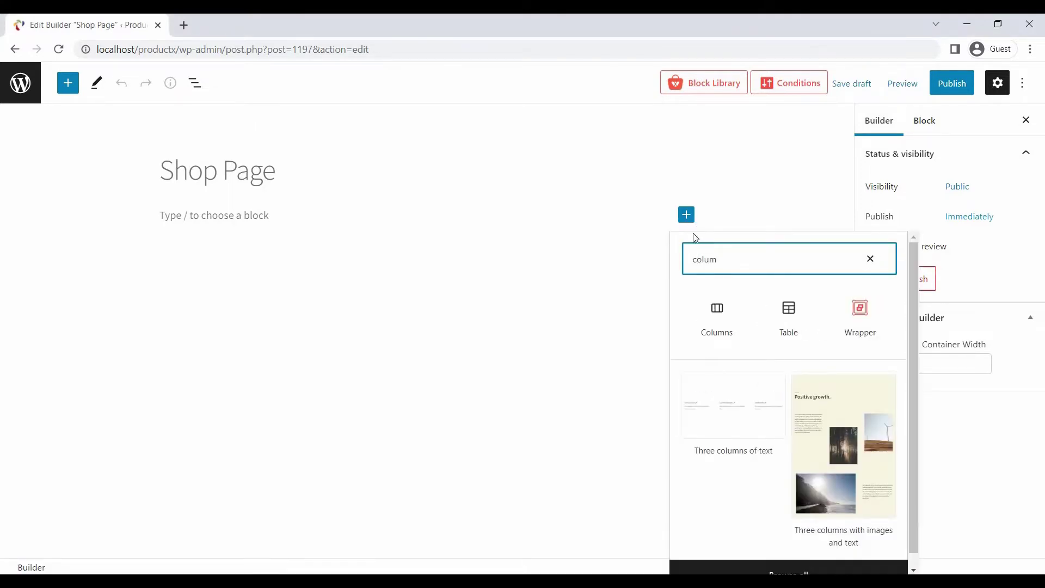
click(716, 311)
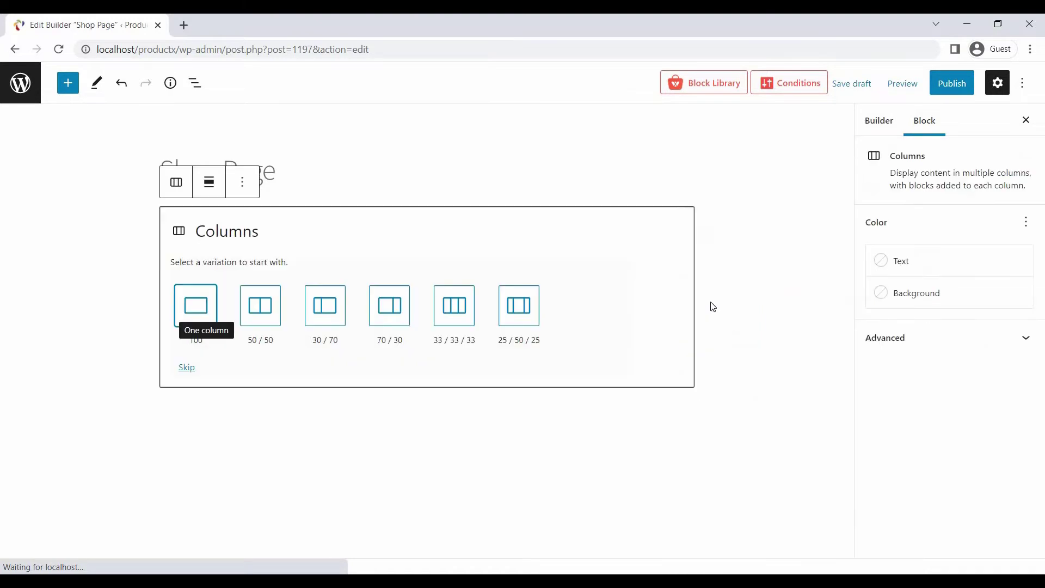
click(340, 313)
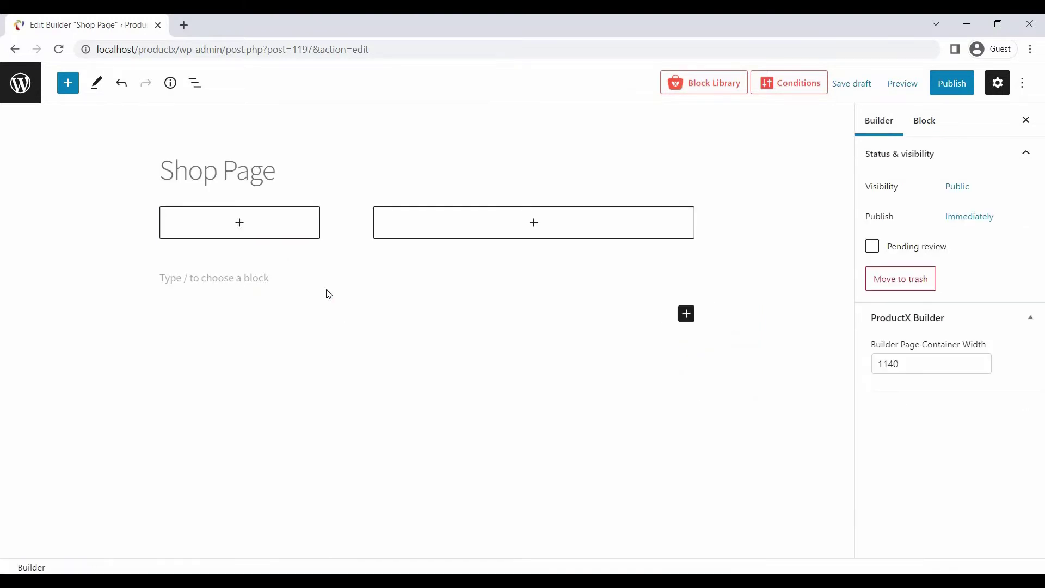
click(71, 88)
drag(112, 470, 320, 220)
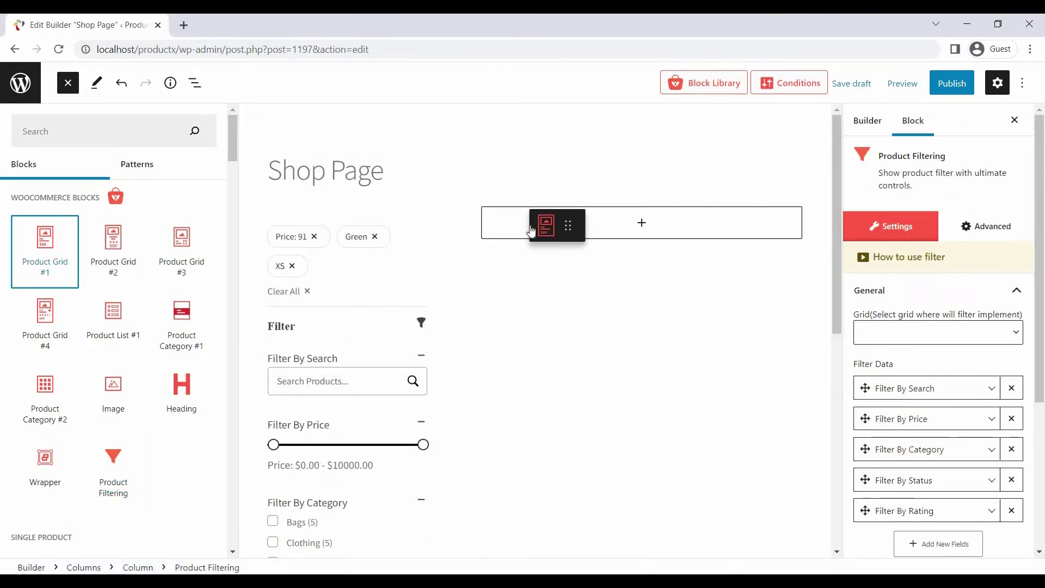
Place Product Grid #1 in the wide column and set the filter's Grid to Product Grid 1.
drag(58, 259, 531, 231)
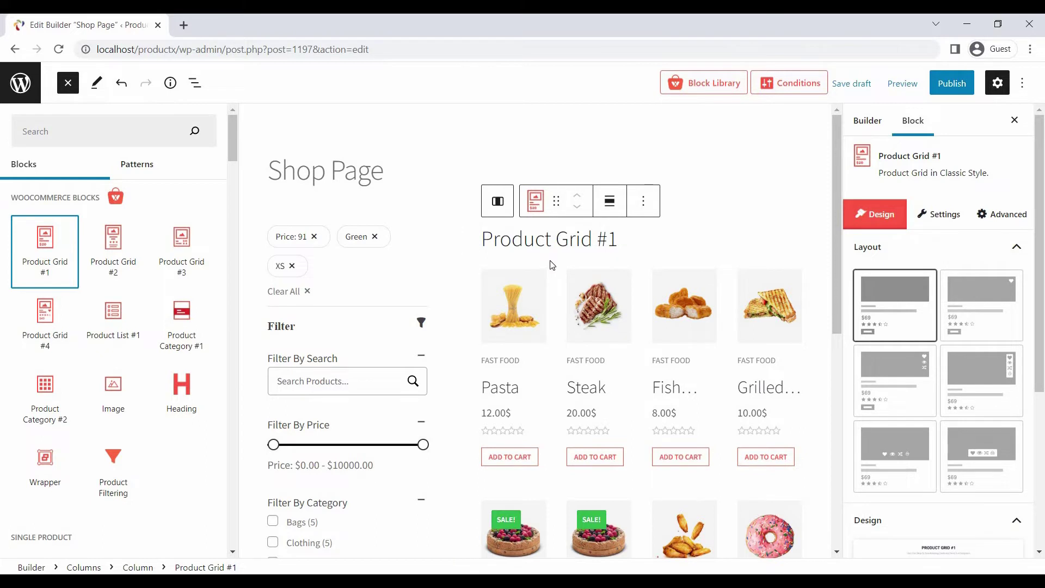
click(388, 283)
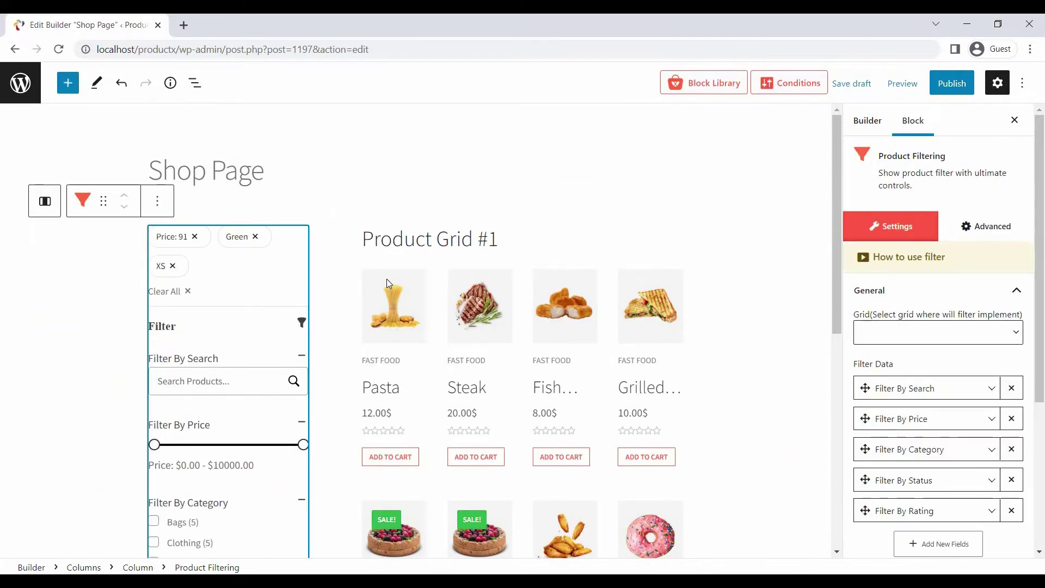
click(887, 343)
click(888, 361)
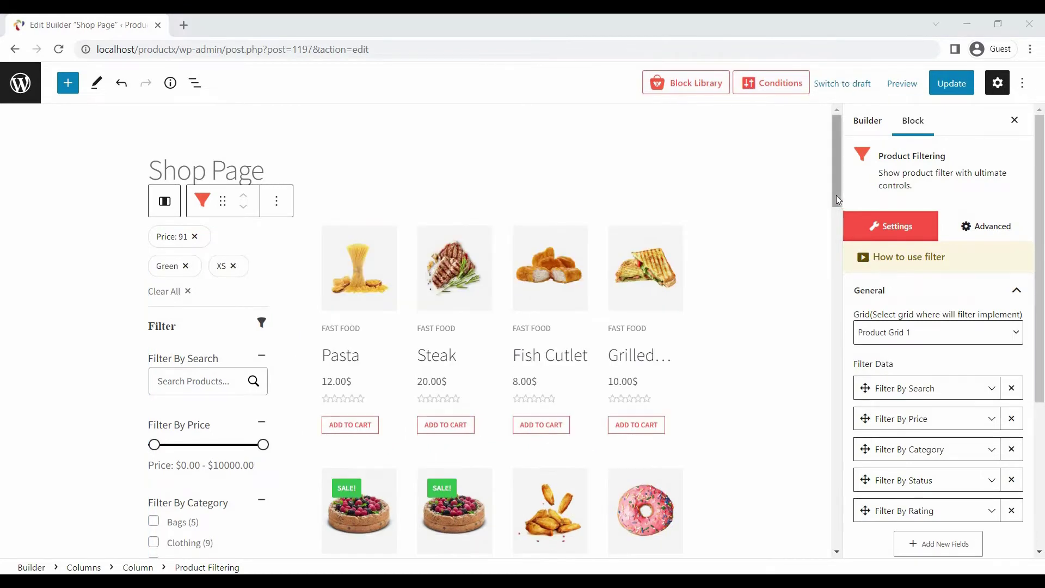
drag(835, 196, 835, 306)
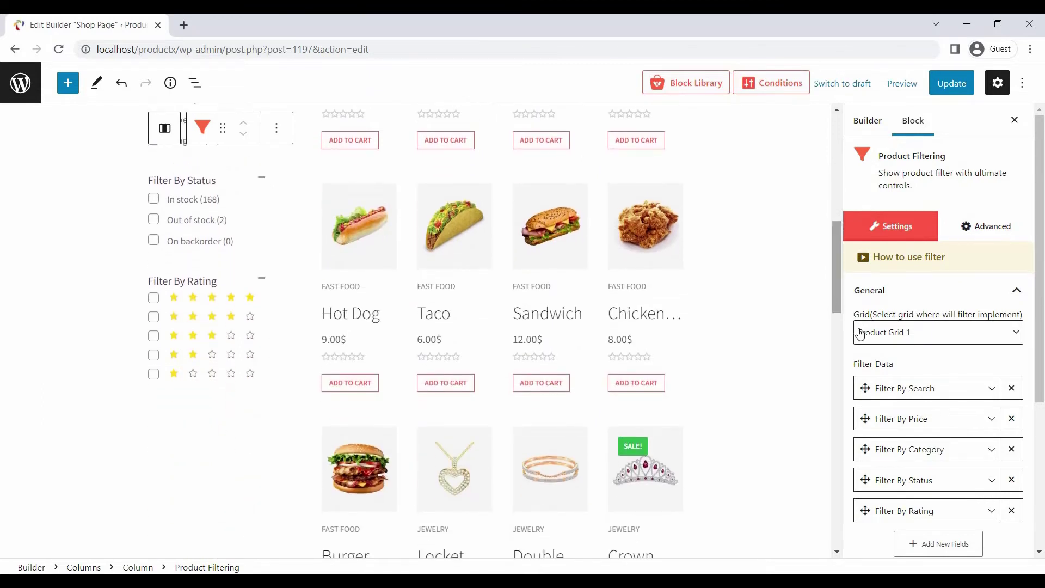
Remove the Filter By Status field and add a colour attribute filter.
click(1012, 480)
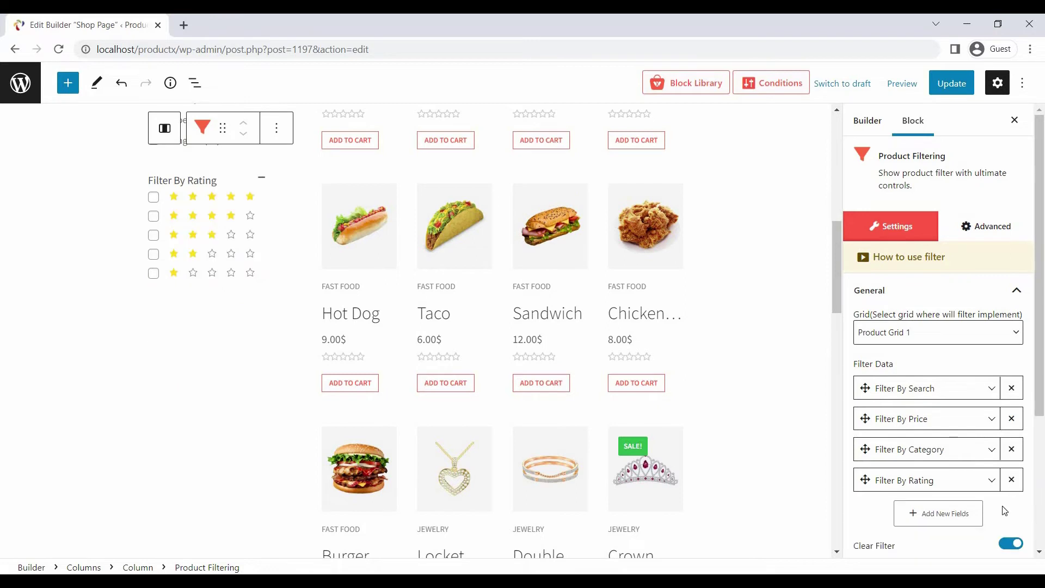
click(964, 520)
scroll(959, 507, down, 1)
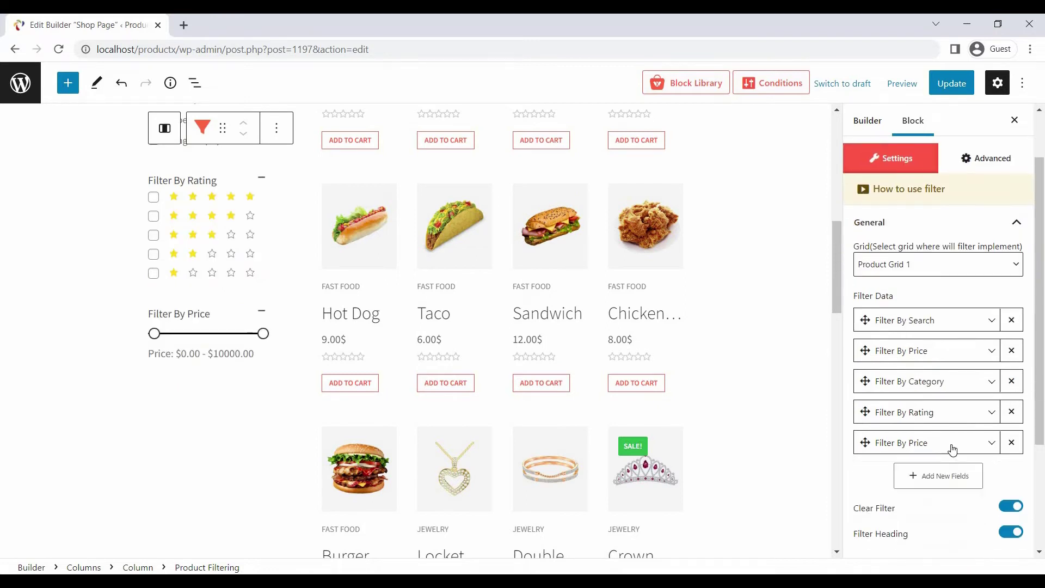
click(952, 447)
scroll(952, 451, down, 1)
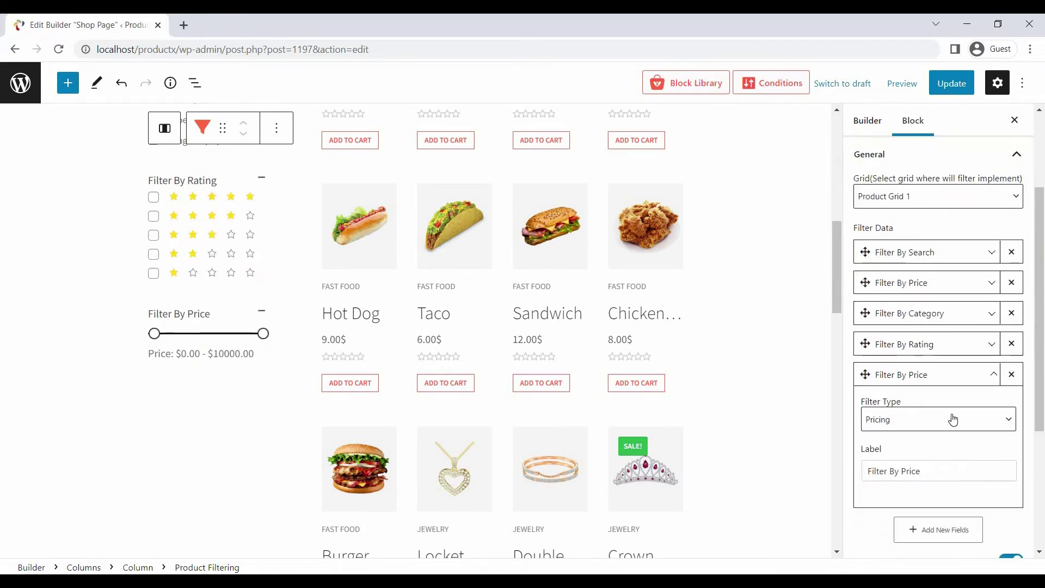
click(952, 422)
scroll(949, 476, down, 1)
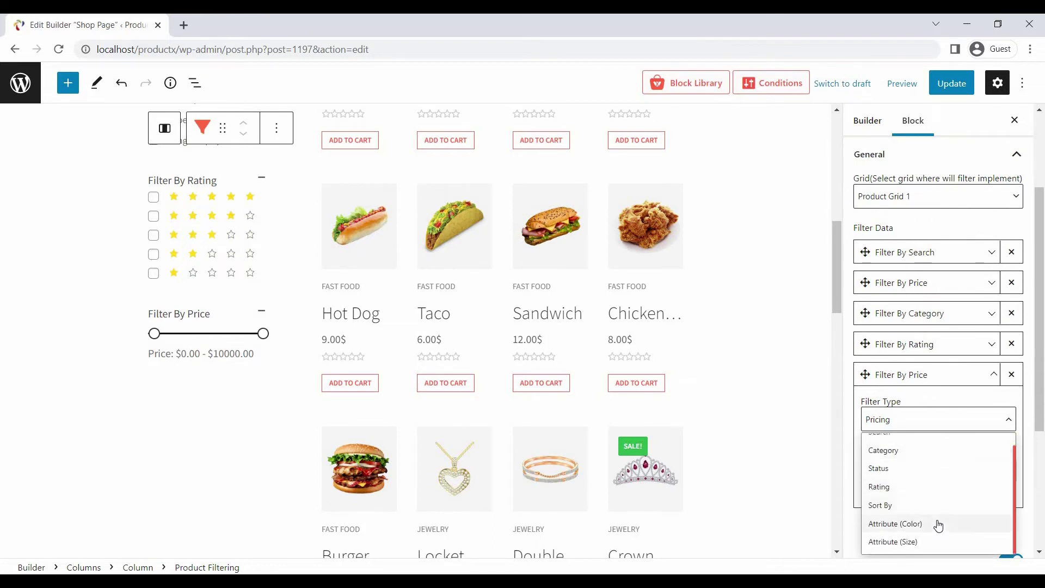
click(939, 520)
drag(928, 472, 907, 475)
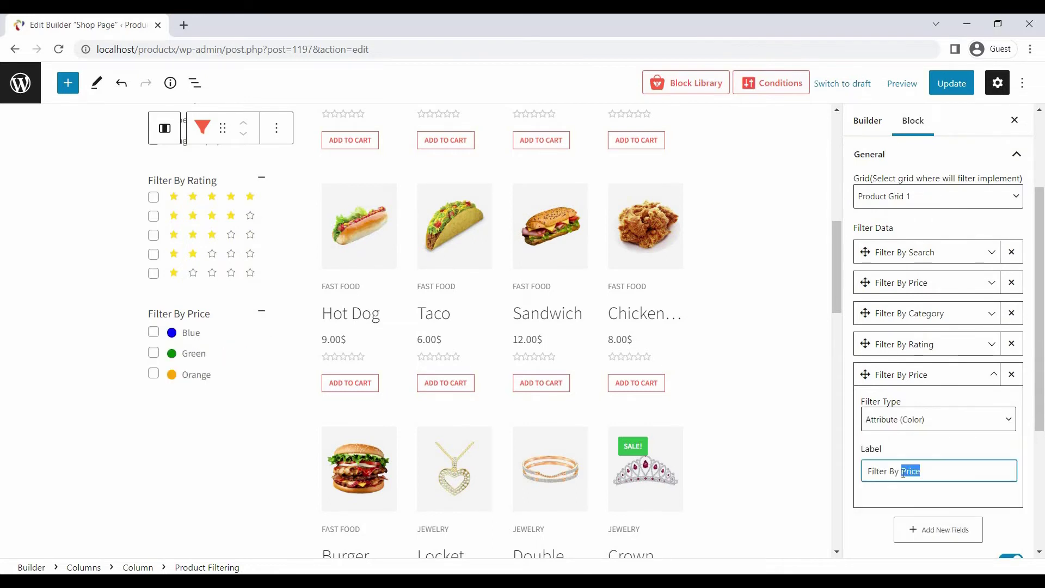
text(Colo)
click(993, 375)
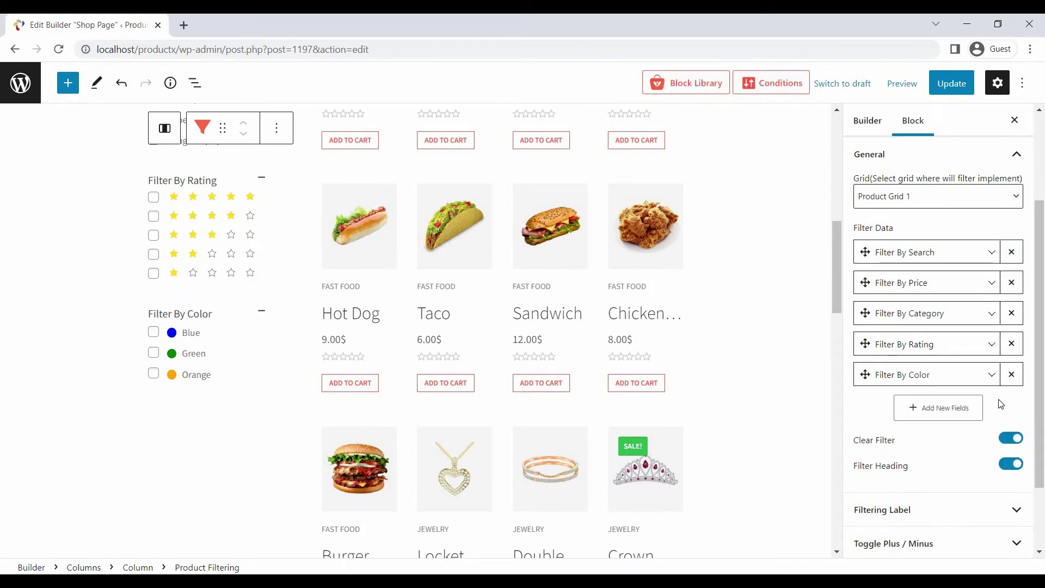
Add a size attribute filter labelled Filter By Size, and move Color to second.
click(968, 408)
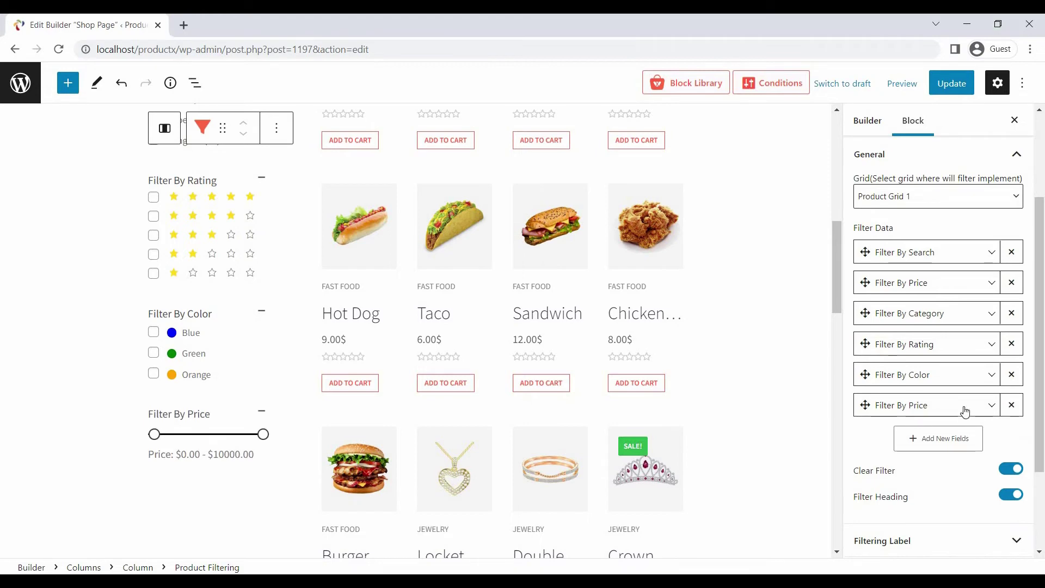
click(964, 408)
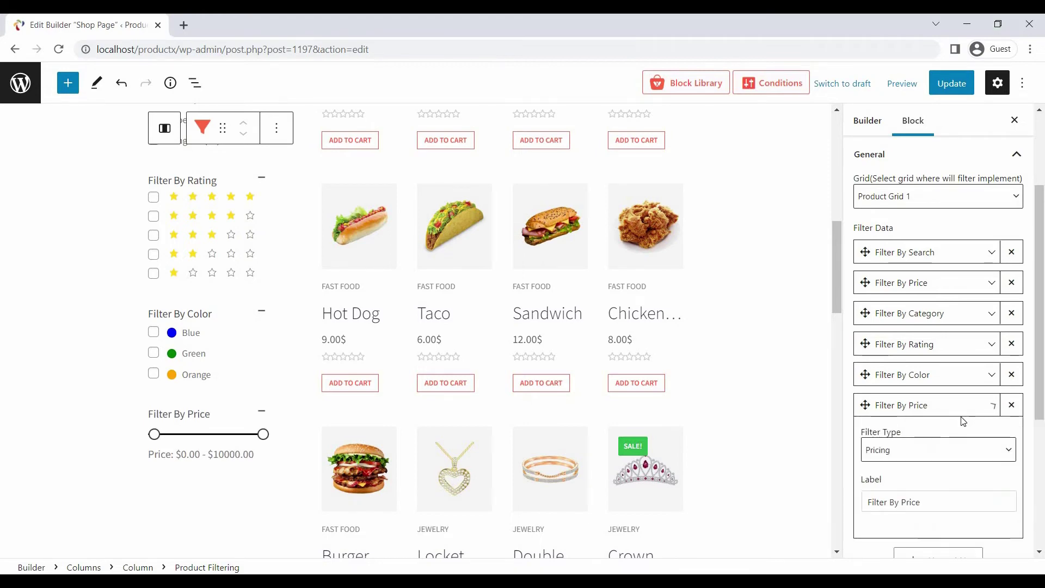
click(944, 462)
scroll(945, 490, down, 2)
scroll(969, 496, down, 1)
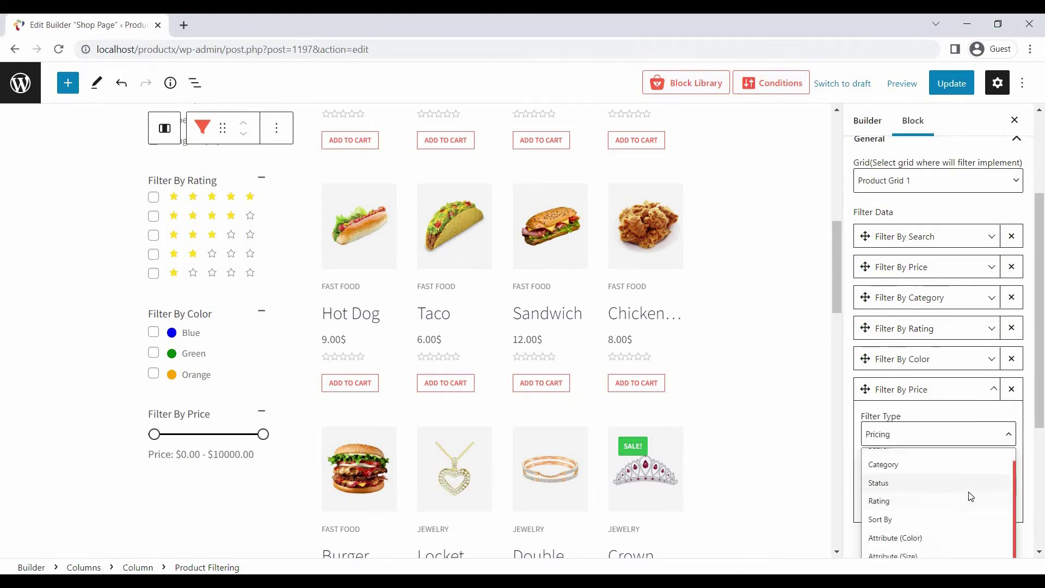
scroll(971, 496, down, 2)
click(933, 437)
click(913, 366)
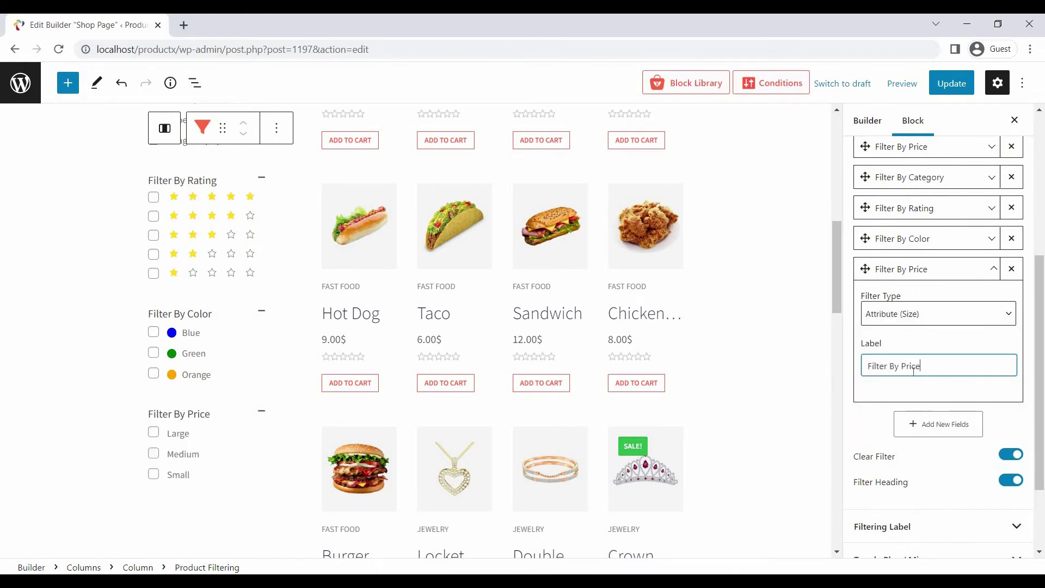
double_click(912, 367)
text(Siz)
click(992, 272)
scroll(989, 326, up, 1)
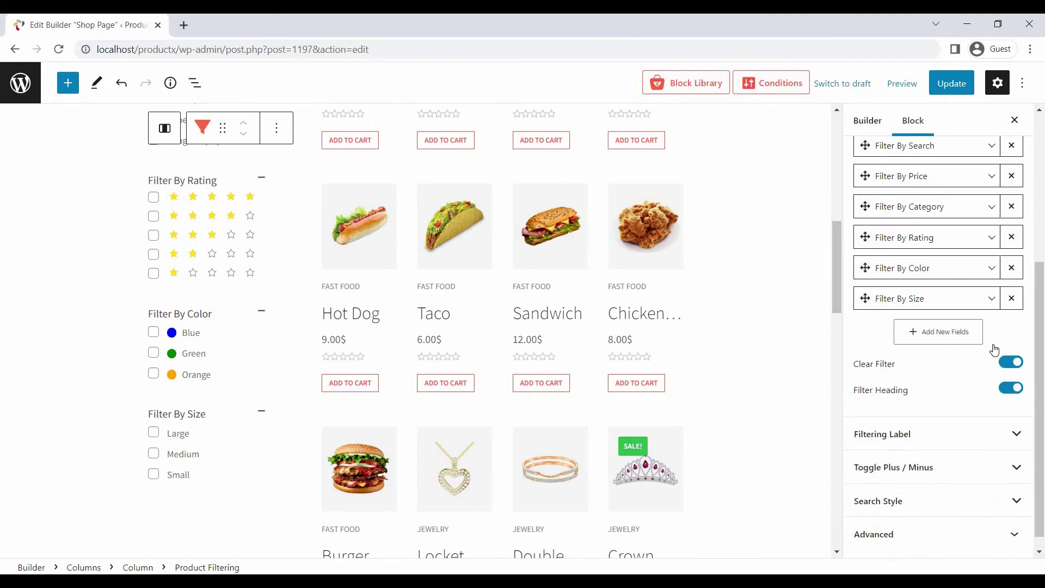
scroll(983, 364, up, 1)
scroll(967, 387, up, 1)
drag(953, 390, 943, 294)
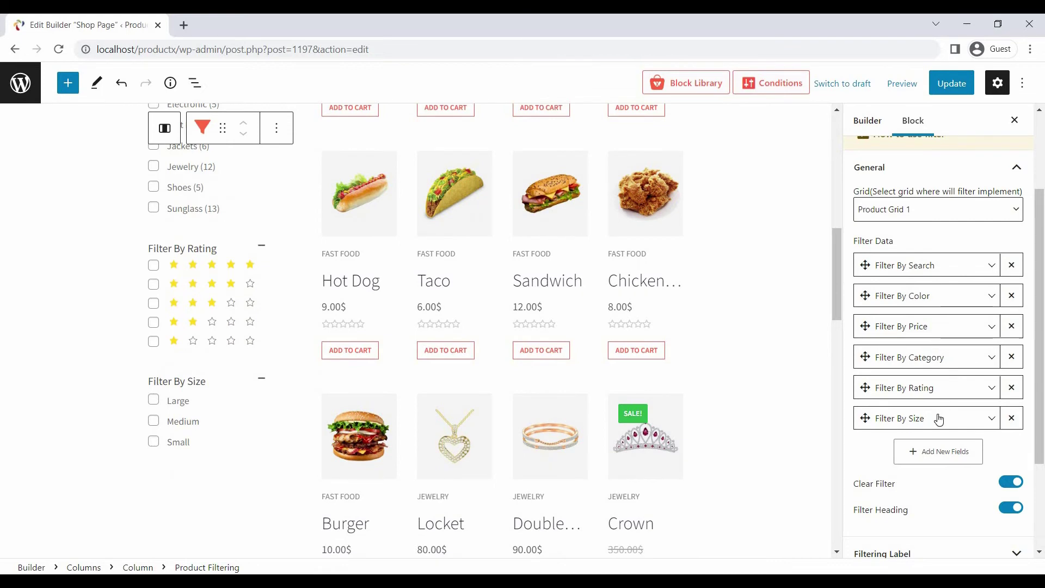
Move Filter By Size up to sit directly after Search, above Color.
drag(937, 419, 868, 330)
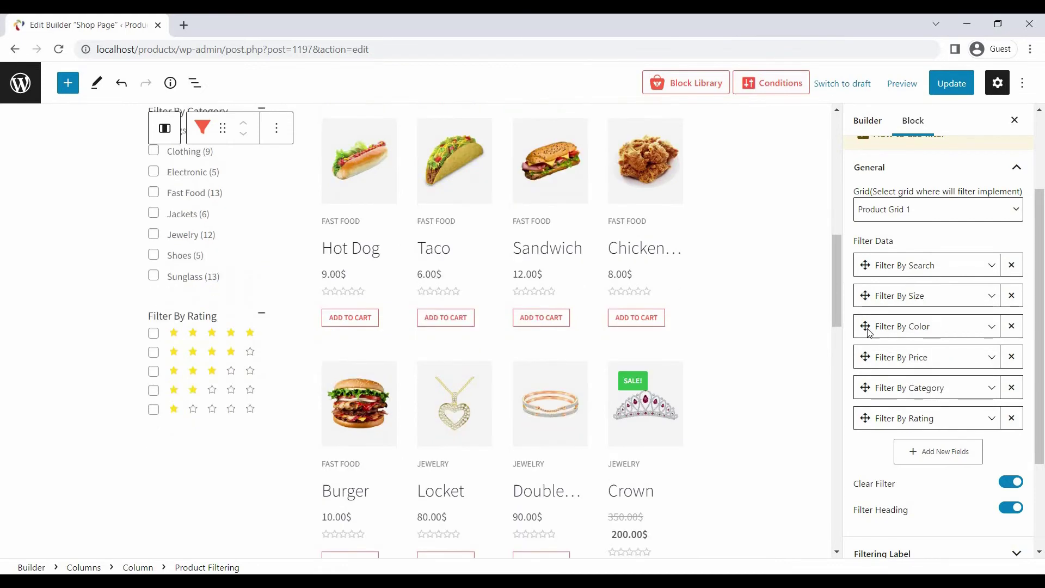
scroll(838, 317, up, 6)
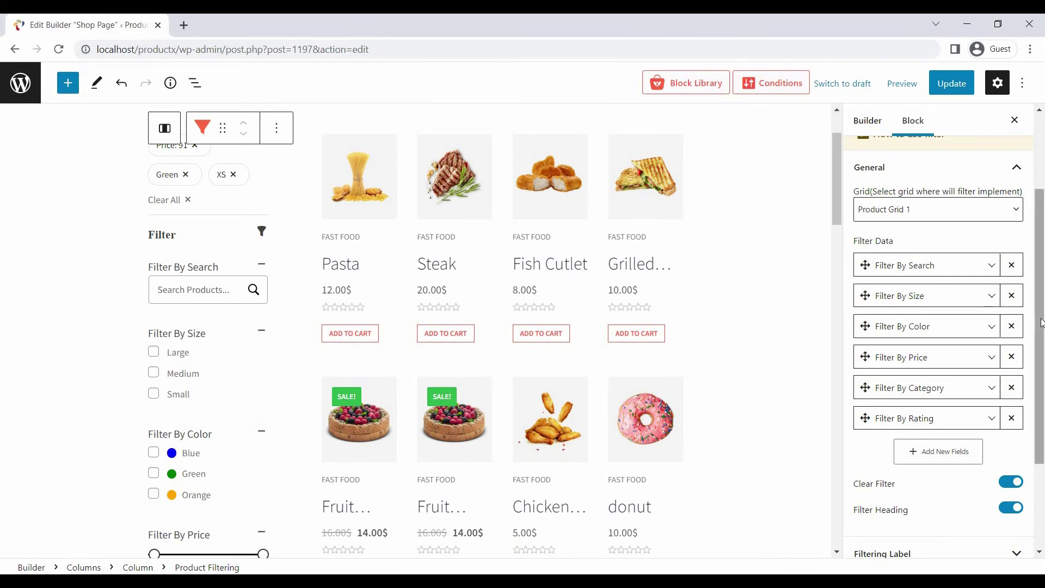
drag(1042, 319, 1015, 384)
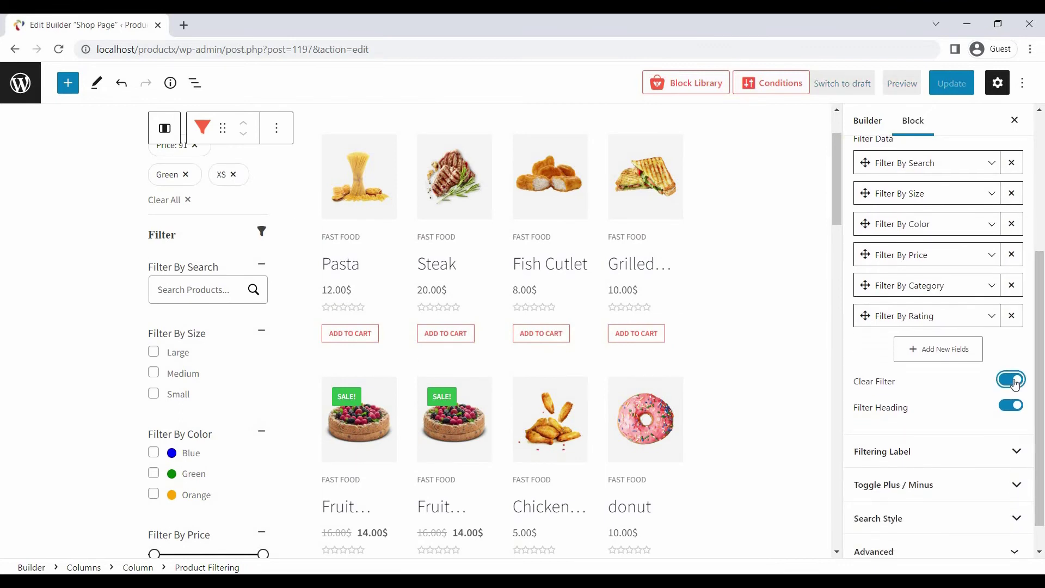
Set the Clear Filter and Filter Heading toggles, check label and search styles, and update the template.
click(1015, 381)
click(1015, 405)
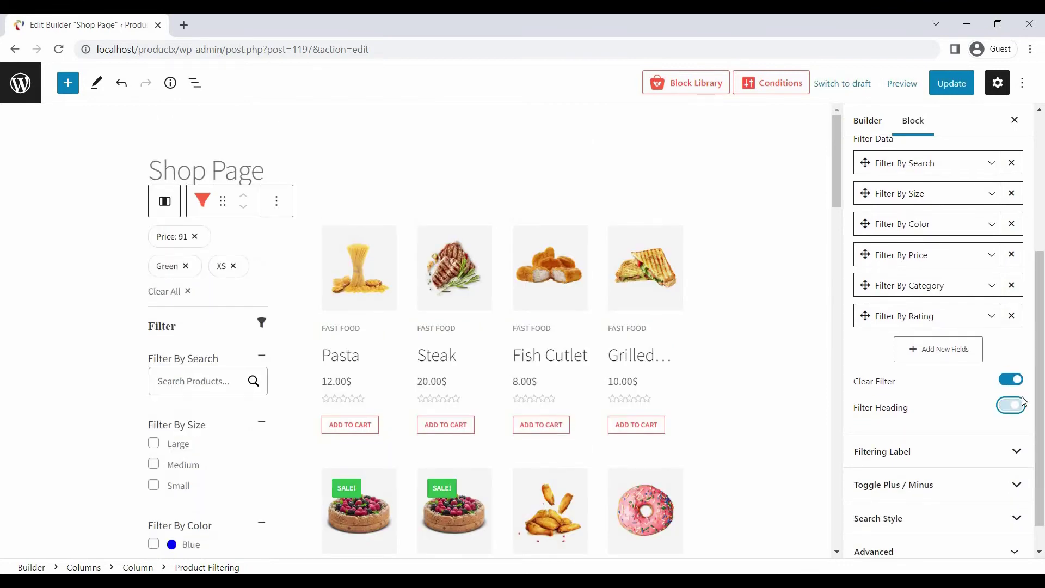
drag(1036, 389, 1037, 435)
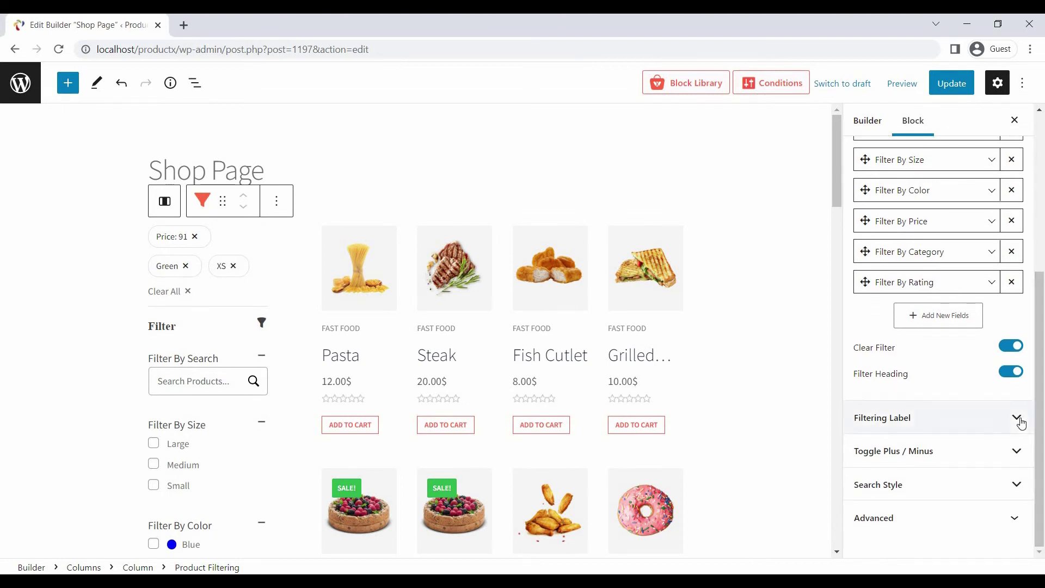
click(1017, 419)
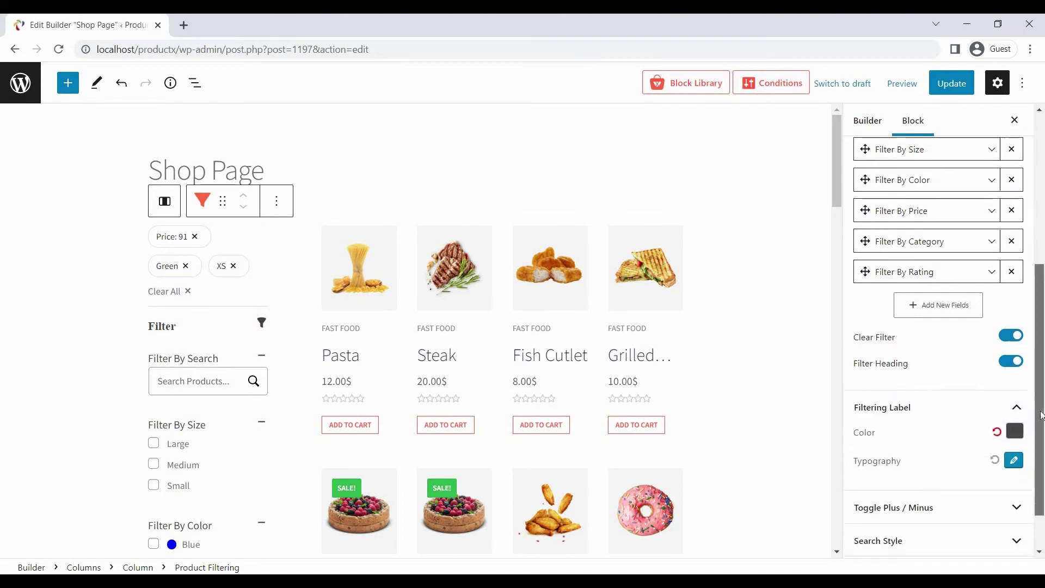
drag(1040, 396, 1037, 454)
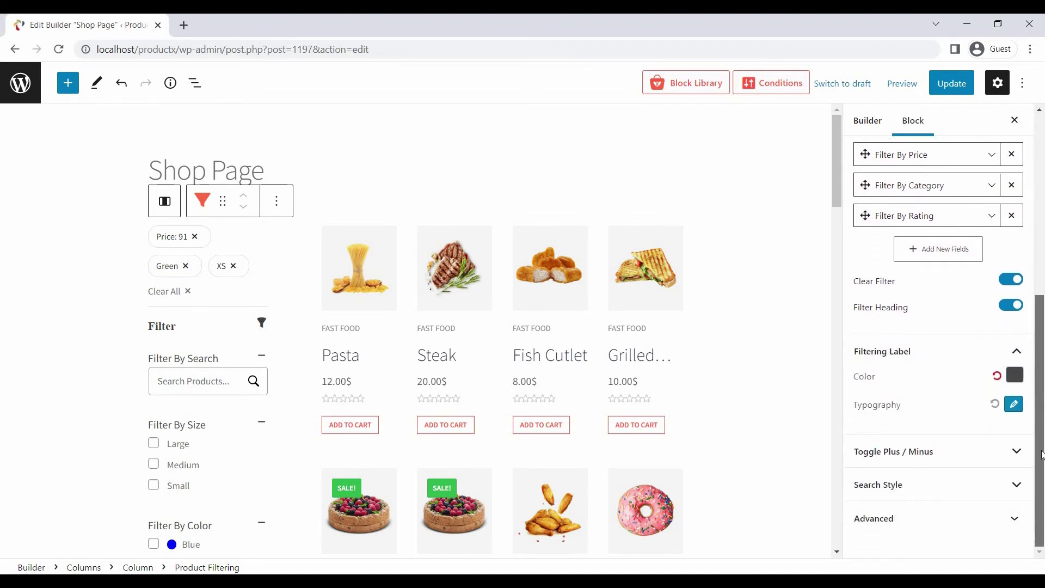
click(1016, 483)
drag(1039, 347, 1041, 406)
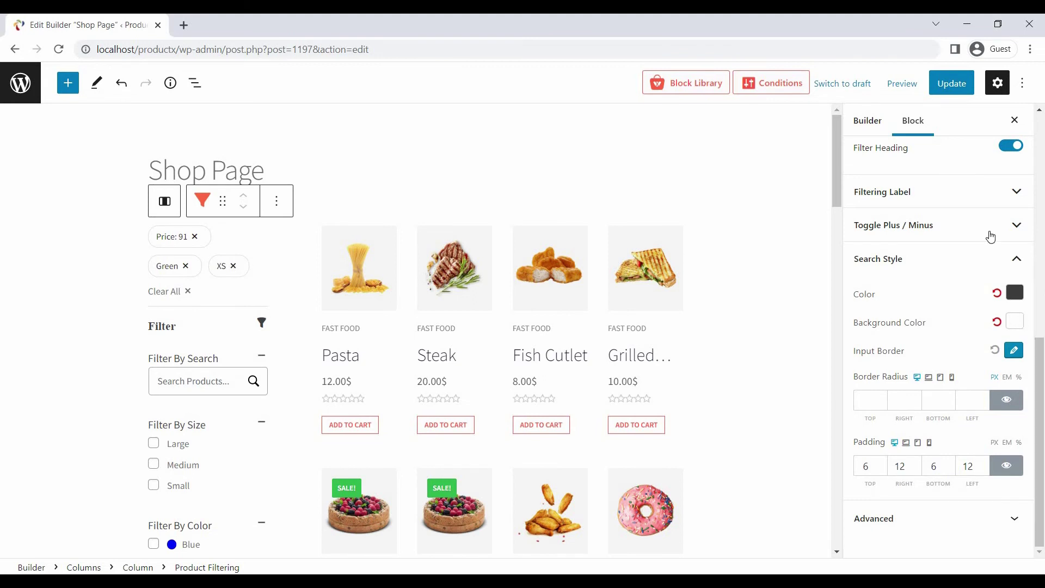
click(959, 87)
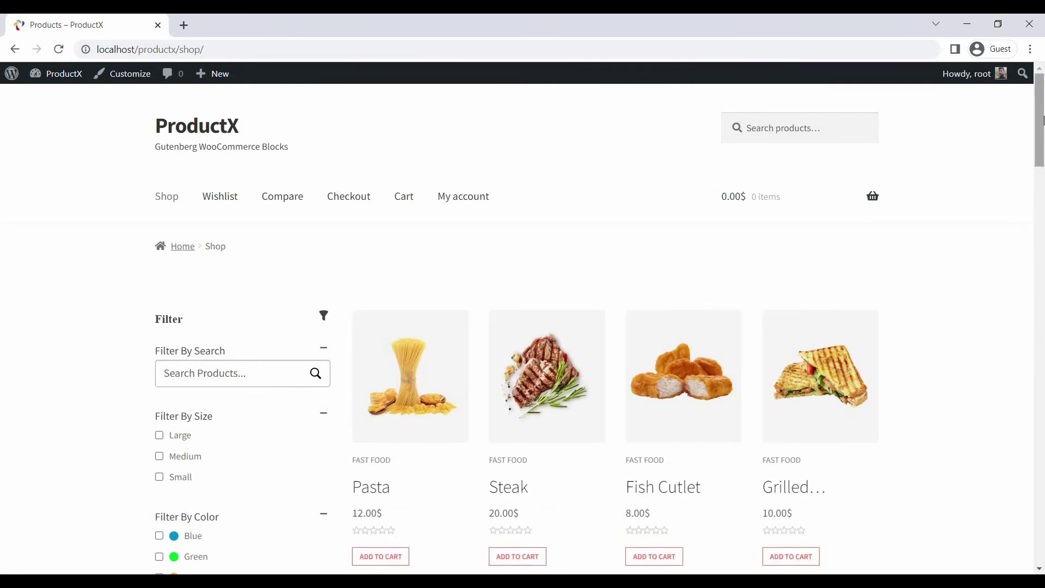
drag(1043, 121, 1042, 170)
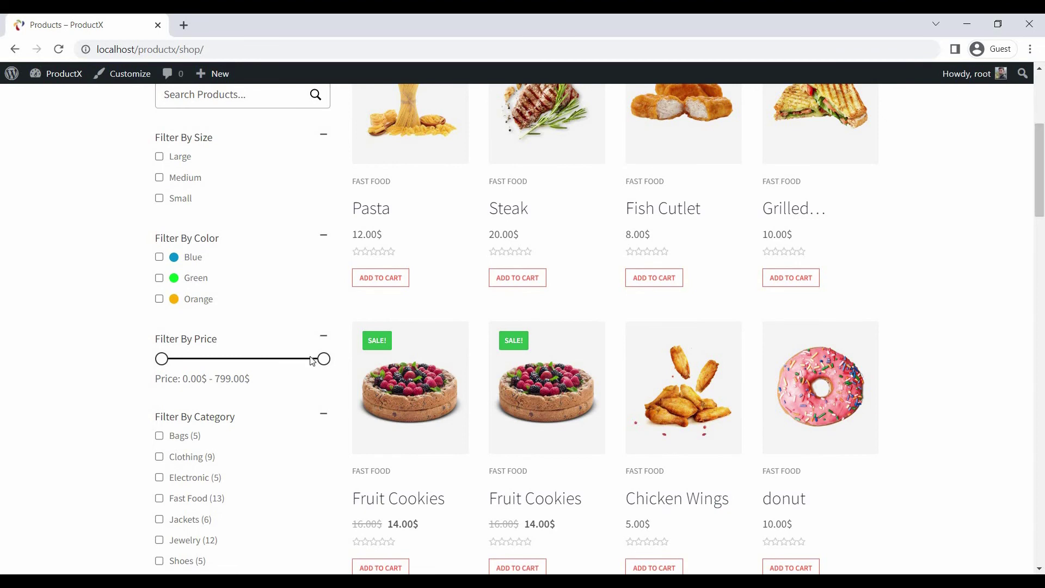
Limit the price slider to 0–253$ and tick Electronic, Shoes, Sunglass and Watch.
drag(323, 358, 212, 364)
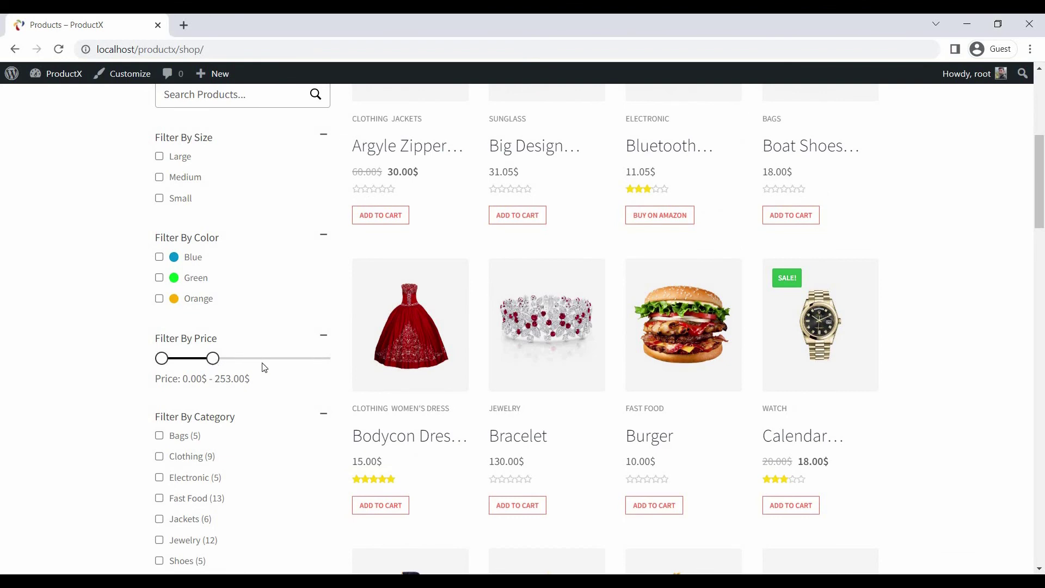
scroll(263, 367, down, 2)
click(202, 346)
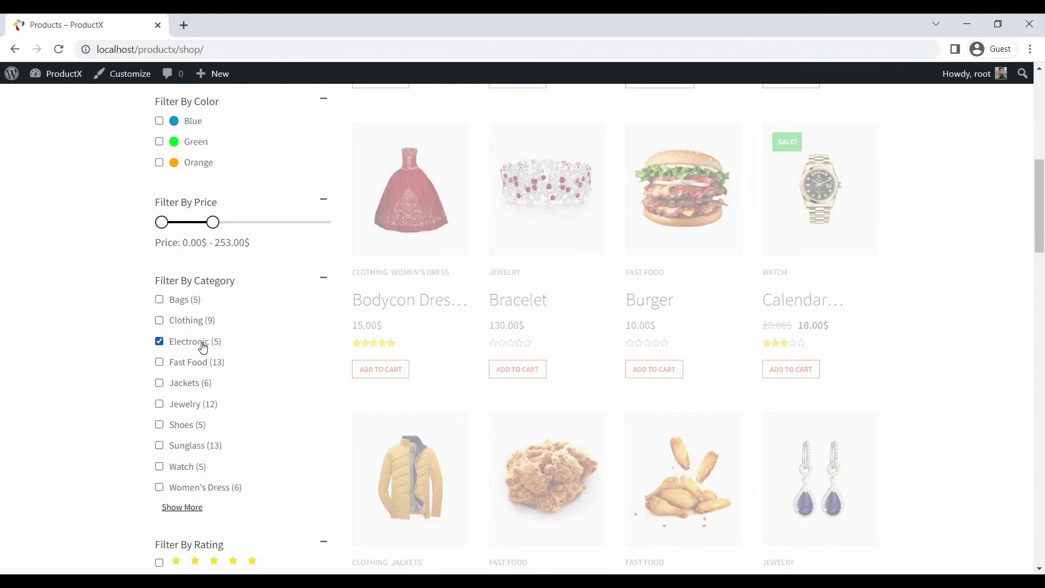
click(194, 425)
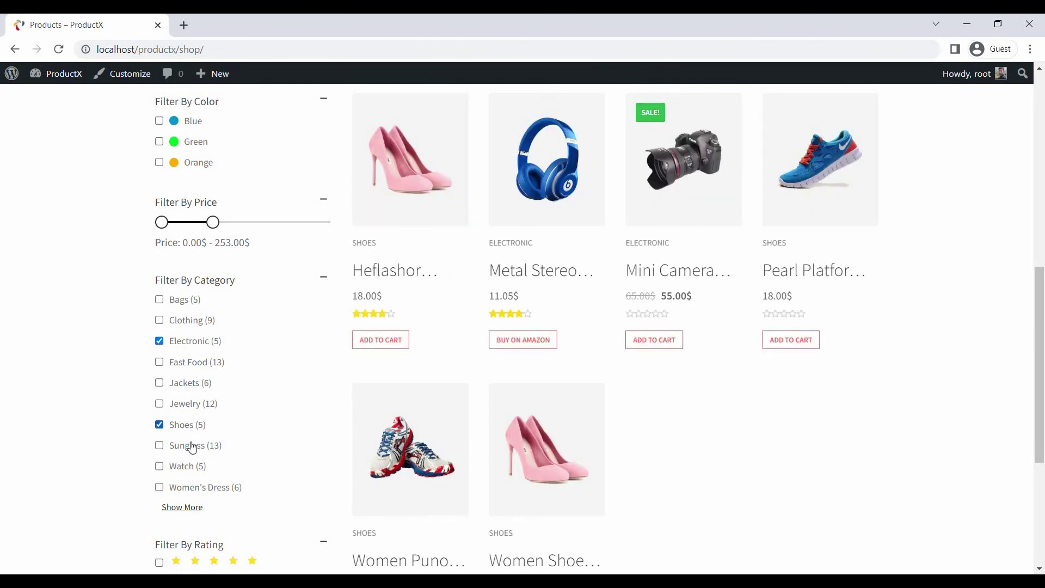
click(194, 470)
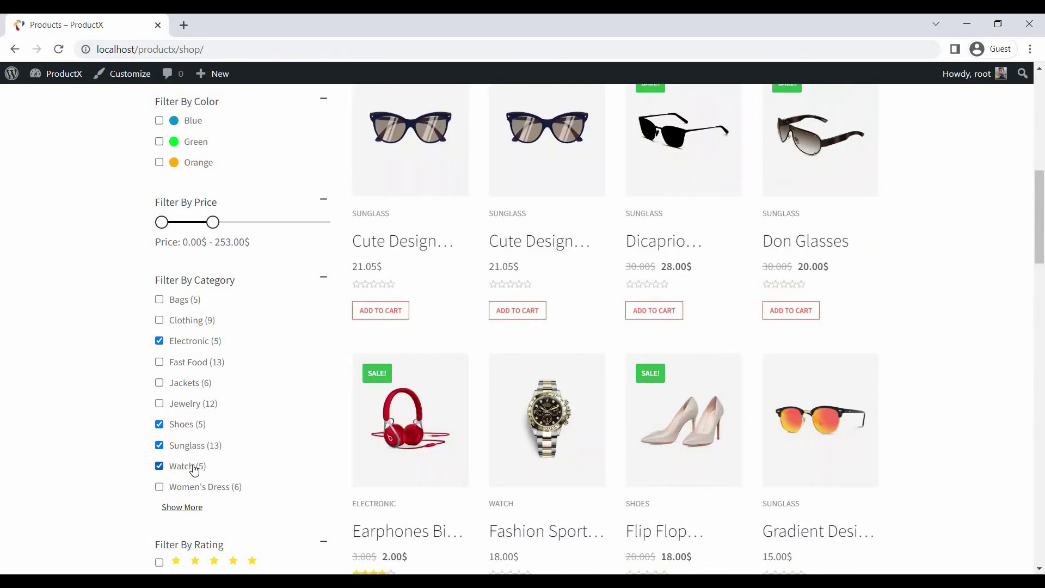